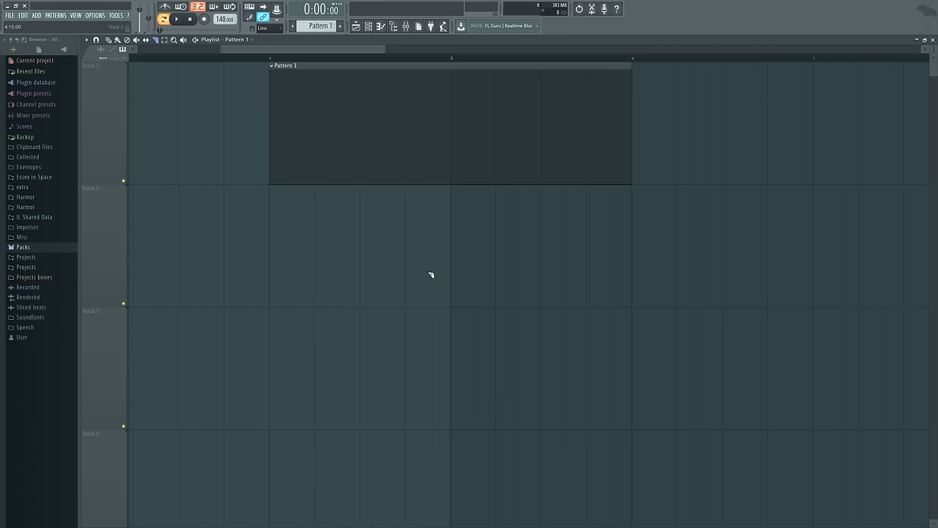
pyautogui.moveTo(404, 239); pyautogui.dragTo(293, 330)
pyautogui.moveTo(416, 220); pyautogui.dragTo(319, 66)
pyautogui.hotkey('ctrl', 'z')
pyautogui.moveTo(360, 74); pyautogui.dragTo(361, 200)
pyautogui.hotkey('ctrl', 'z')
pyautogui.scroll(4, 345, 198)
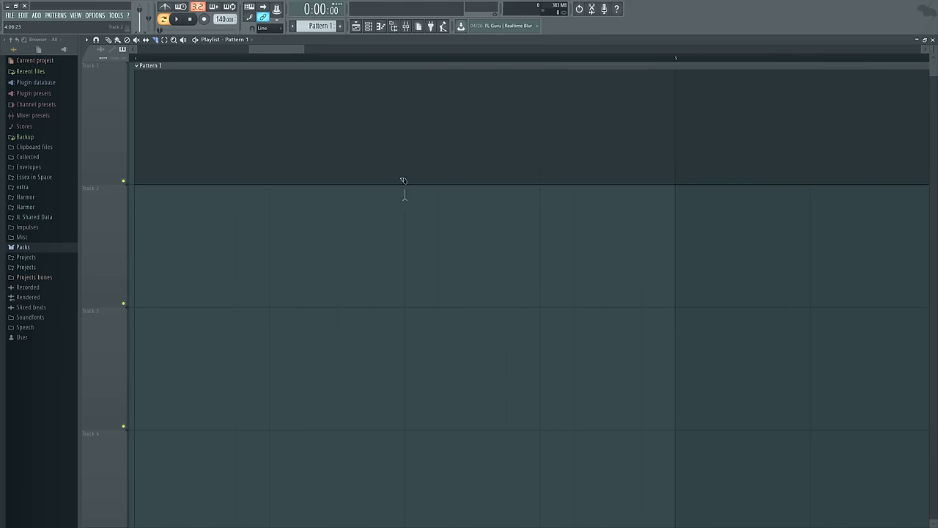
pyautogui.moveTo(393, 153); pyautogui.dragTo(375, 66)
pyautogui.hotkey('ctrl', 'z')
pyautogui.moveTo(405, 184)
pyautogui.mouseDown()
pyautogui.moveTo(387, 68)
pyautogui.moveTo(403, 185)
pyautogui.mouseUp()
# Try a slice across the empty tracks below Track 1.
pyautogui.scroll(-2, 405, 219)
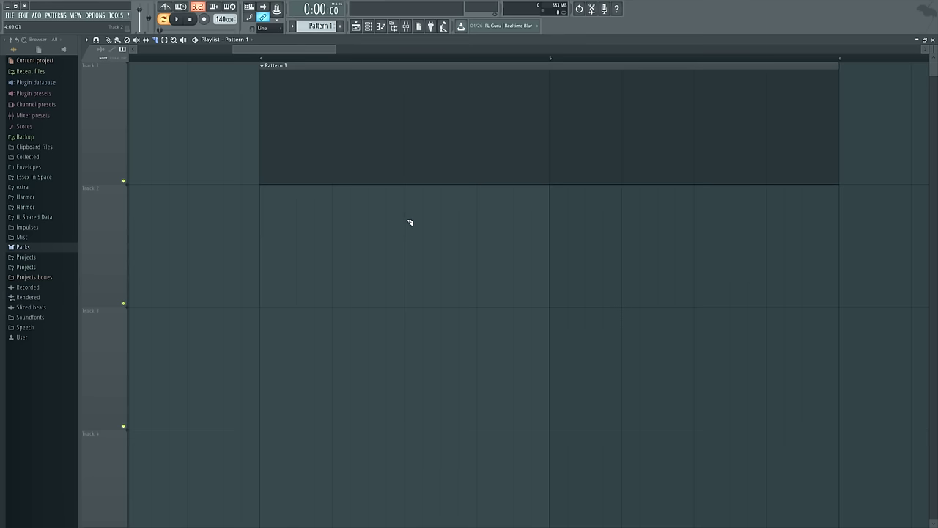
pyautogui.moveTo(423, 227); pyautogui.dragTo(414, 326)
pyautogui.moveTo(411, 390); pyautogui.dragTo(392, 343)
pyautogui.scroll(-2, 394, 345)
pyautogui.scroll(-2, 394, 345)
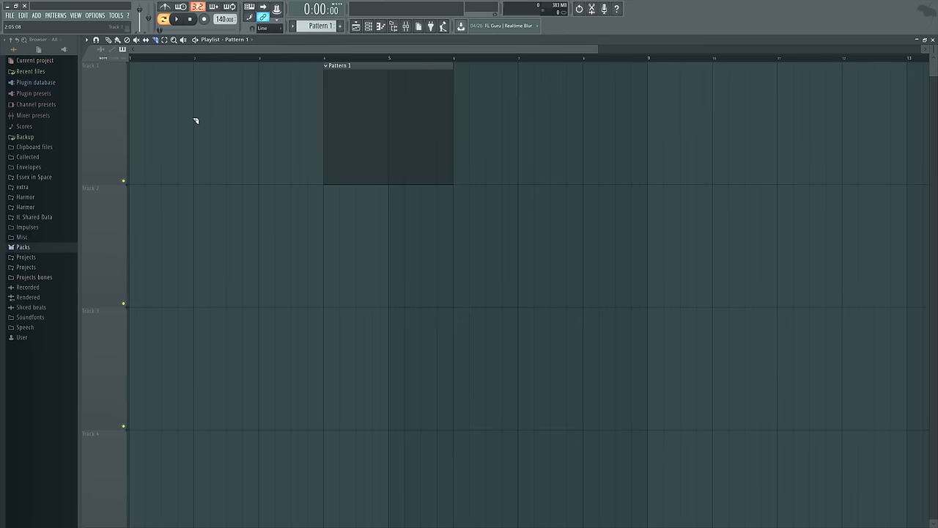
# Place Pattern 1 clips on Track 2 and Track 3, aligned with Track 1.
pyautogui.click(109, 39)
pyautogui.click(331, 245)
pyautogui.click(335, 350)
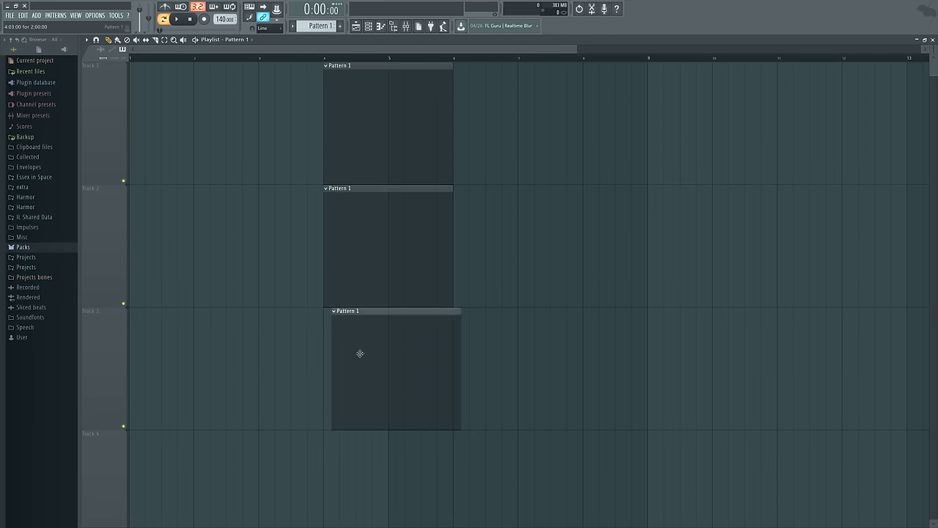
# With the Slice tool, try several vertical slices through the three Pattern 1 clips.
pyautogui.click(156, 39)
pyautogui.moveTo(283, 107); pyautogui.dragTo(259, 155)
pyautogui.moveTo(380, 90); pyautogui.dragTo(525, 108)
pyautogui.moveTo(516, 147); pyautogui.dragTo(534, 355)
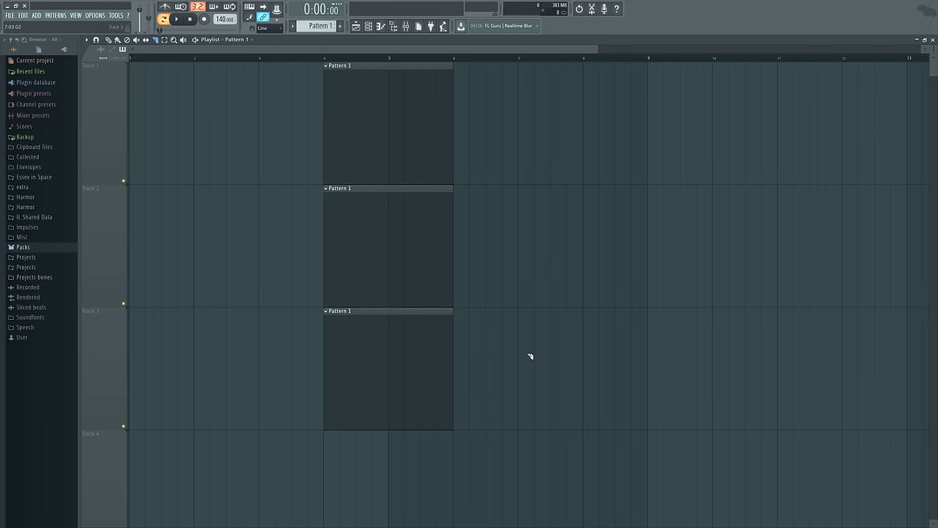
pyautogui.click(525, 367)
pyautogui.moveTo(518, 245); pyautogui.dragTo(484, 373)
pyautogui.scroll(4, 381, 385)
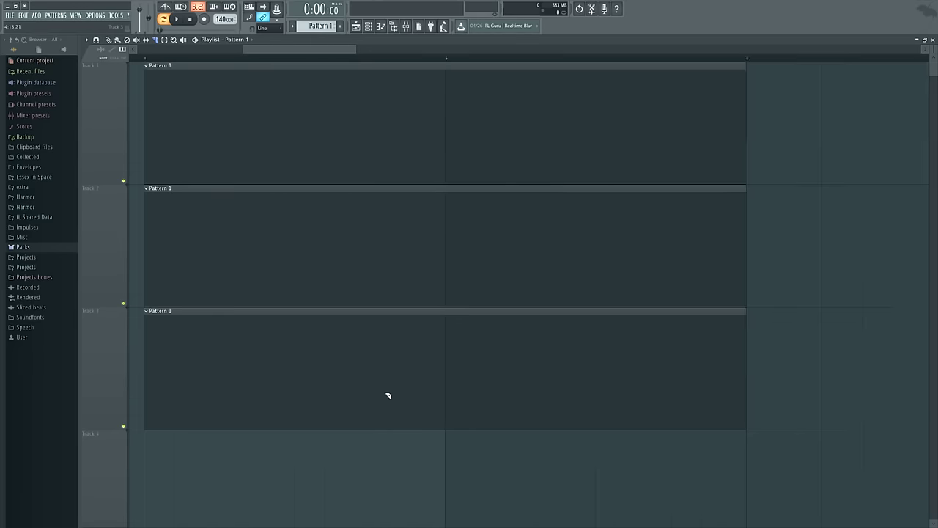
# Scroll the playlist and try a slice down across Tracks 1–3.
pyautogui.scroll(-3, 389, 396)
pyautogui.scroll(1, 296, 392)
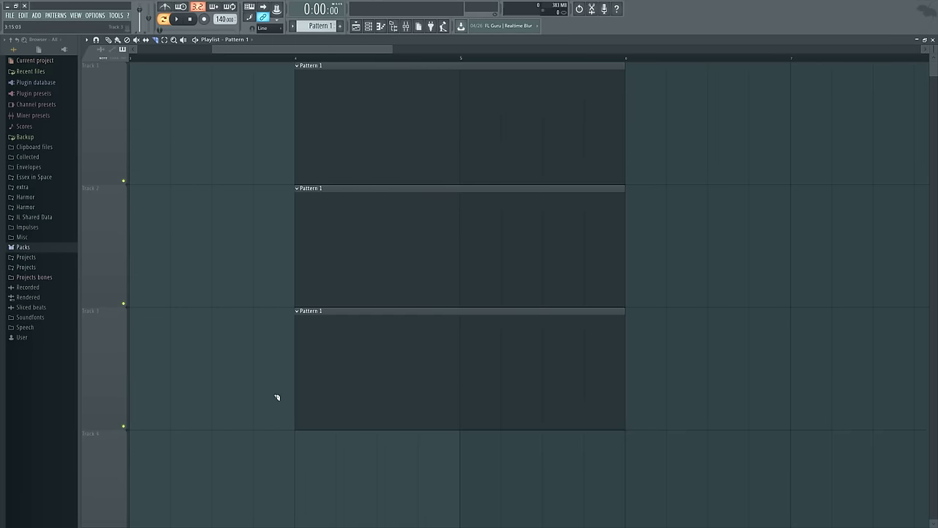
pyautogui.scroll(2, 273, 397)
pyautogui.moveTo(242, 200); pyautogui.dragTo(232, 341)
pyautogui.scroll(-1, 237, 348)
pyautogui.scroll(-1, 237, 348)
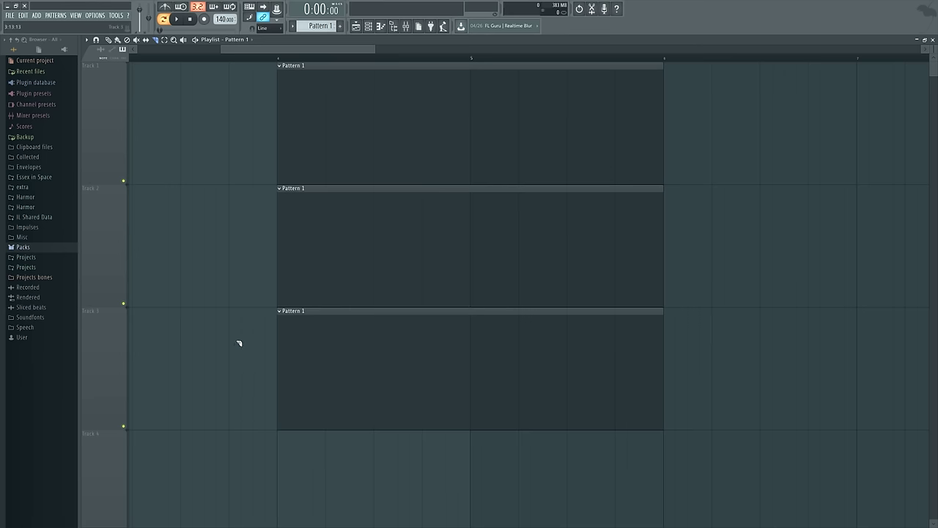
# Slice the Track 2 clip at three points, undoing each cut so it stays whole.
pyautogui.moveTo(473, 209); pyautogui.dragTo(479, 218)
pyautogui.hotkey('ctrl', 'z')
pyautogui.hotkey('ctrl', 'z')
pyautogui.hotkey('ctrl', 'z')
pyautogui.moveTo(421, 207); pyautogui.dragTo(424, 211)
pyautogui.hotkey('ctrl', 'z')
pyautogui.moveTo(327, 210); pyautogui.dragTo(330, 229)
pyautogui.hotkey('ctrl', 'z')
# Open the Packs Vocals folder, collapsing Drums (ModeAudio).
pyautogui.click(40, 247)
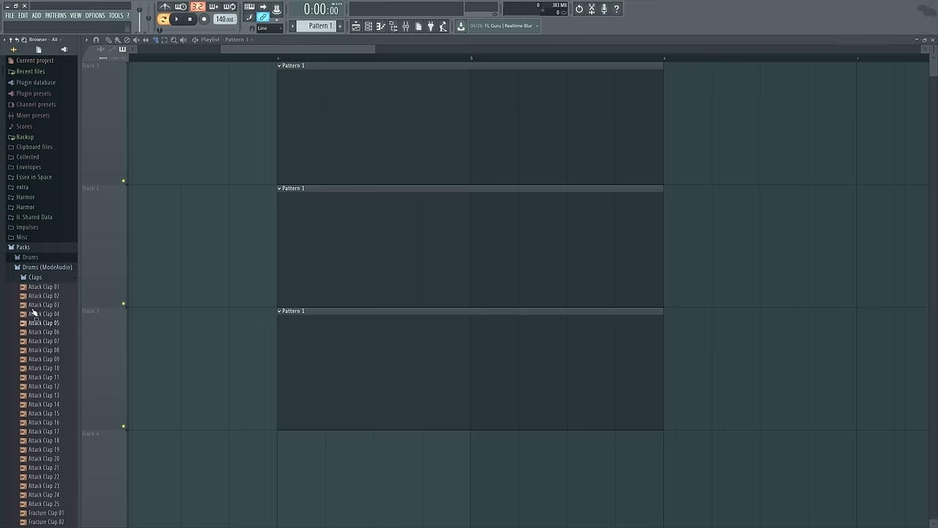
pyautogui.click(38, 266)
pyautogui.click(53, 327)
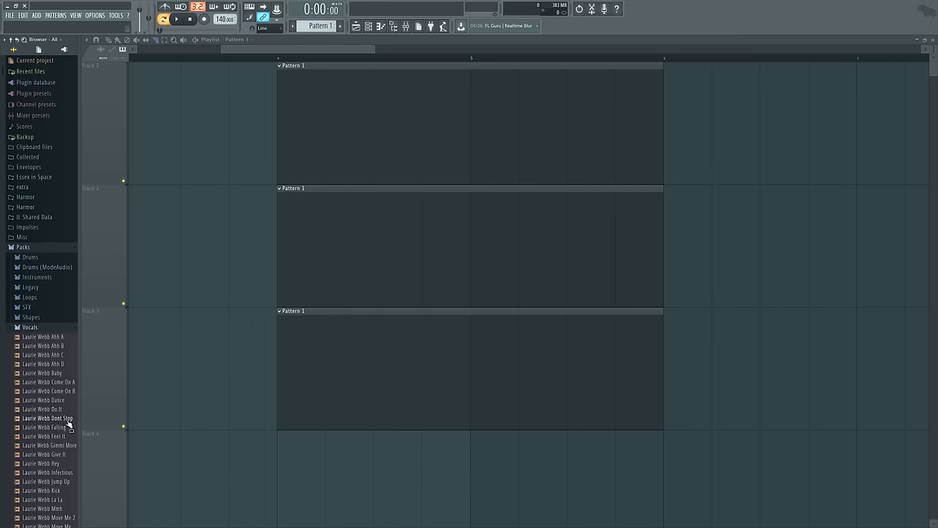
# Place Laurie Webb Dont Stop on Track 2, trim its tail, then delete the clip.
pyautogui.moveTo(65, 420); pyautogui.dragTo(815, 336)
pyautogui.moveTo(723, 342); pyautogui.dragTo(564, 335)
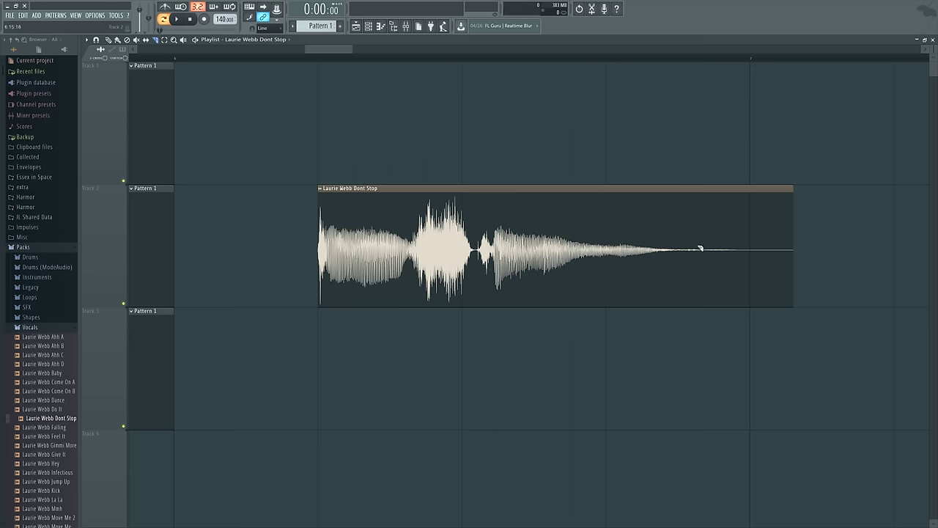
pyautogui.moveTo(729, 256); pyautogui.dragTo(716, 251)
pyautogui.scroll(-3, 613, 296)
pyautogui.rightClick(564, 301)
# Delete the first piece of Track 1's split clip, then undo that deletion.
pyautogui.scroll(3, 300, 283)
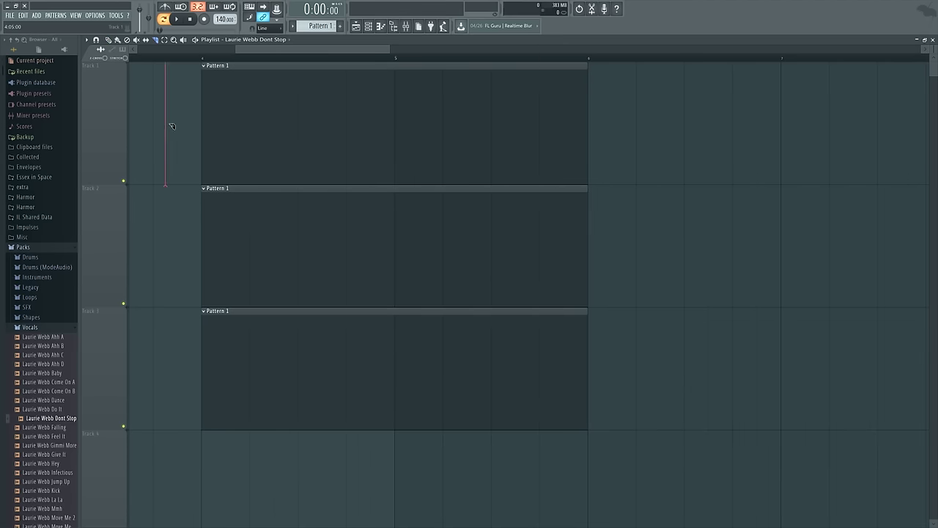
pyautogui.scroll(2, 253, 121)
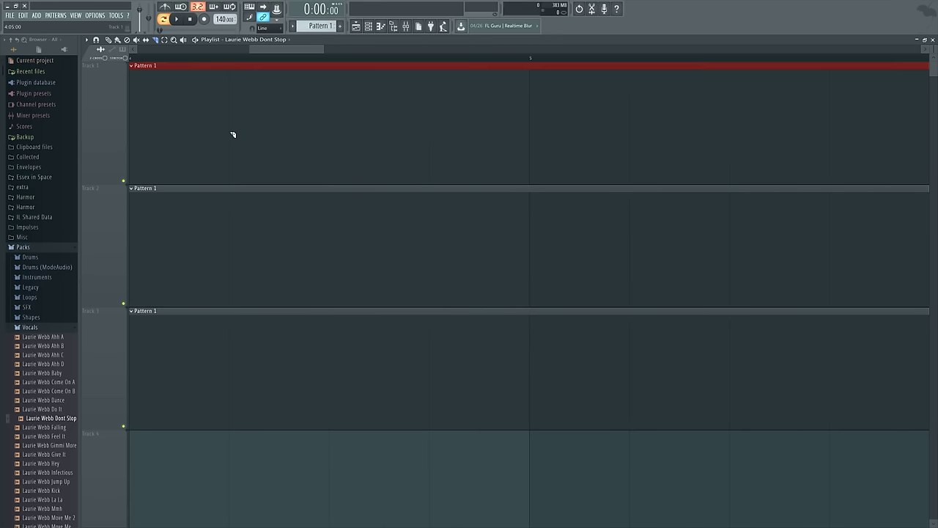
pyautogui.moveTo(235, 112); pyautogui.dragTo(235, 126)
pyautogui.hscroll(-2, 367, 203)
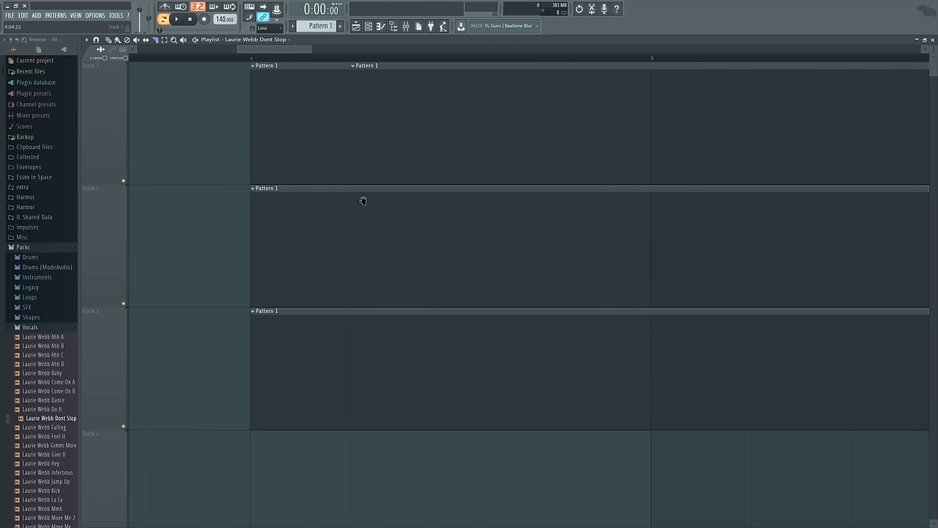
pyautogui.rightClick(279, 121)
pyautogui.hotkey('ctrl', 'z')
pyautogui.hotkey('ctrl', 'z')
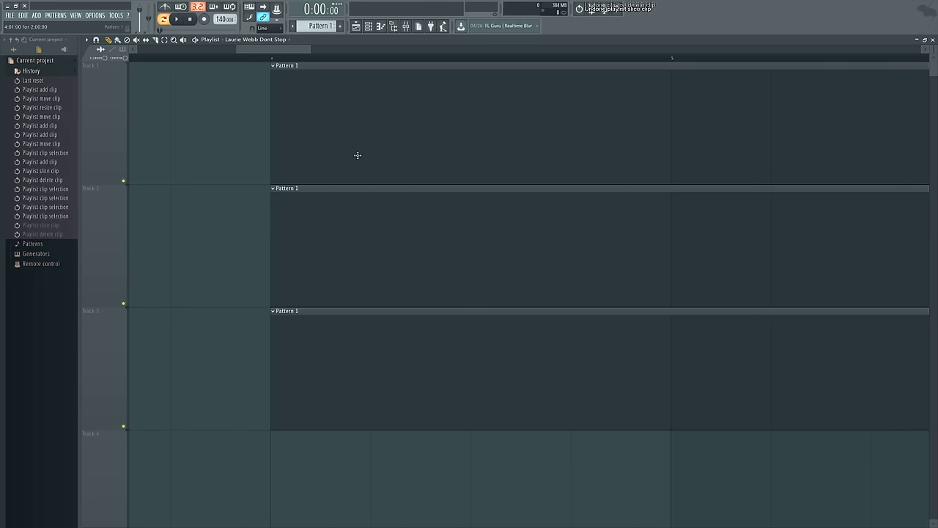
# Collapse the project contents list and try slicing the Track 1 clip with the Slice tool.
pyautogui.scroll(-2, 323, 164)
pyautogui.click(47, 61)
pyautogui.press('c')
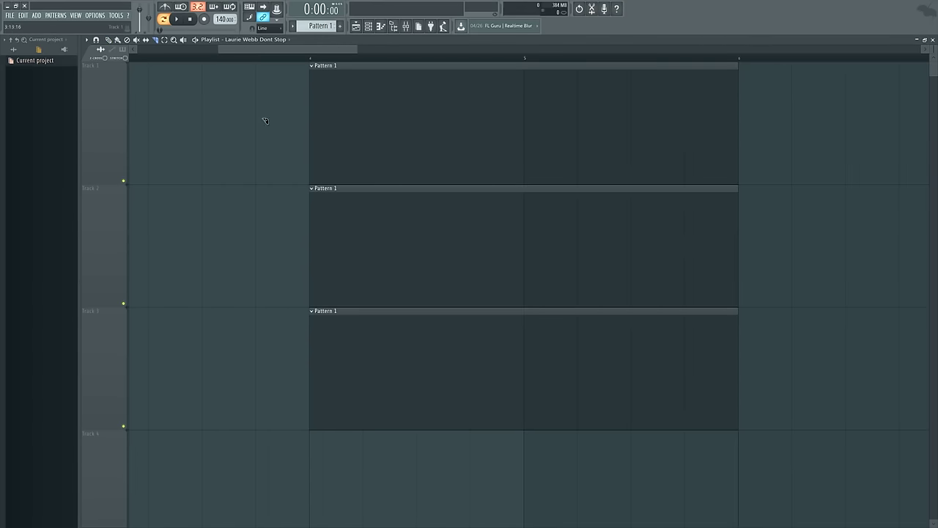
pyautogui.moveTo(269, 114); pyautogui.dragTo(293, 184)
# Drag Laurie Webb Dont Stop from the browser onto Track 2 and move it earlier.
pyautogui.scroll(2, 352, 205)
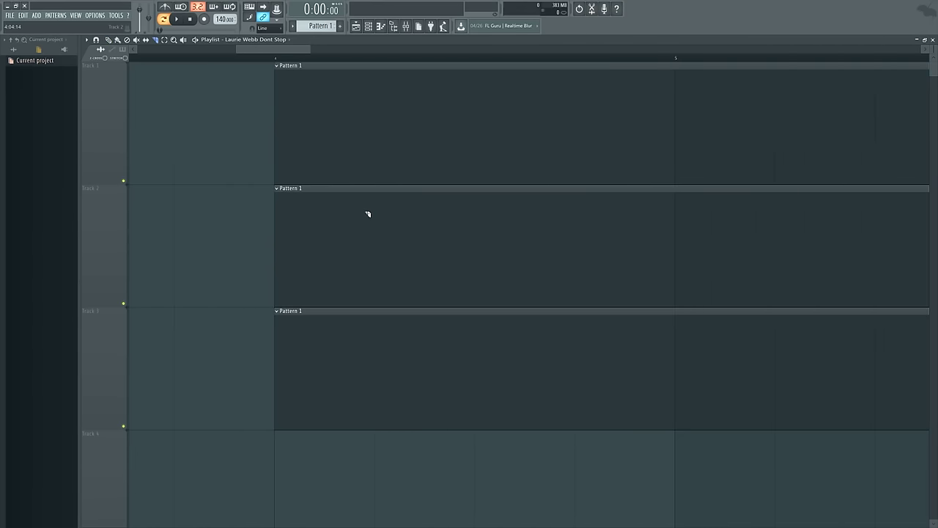
pyautogui.scroll(-2, 376, 212)
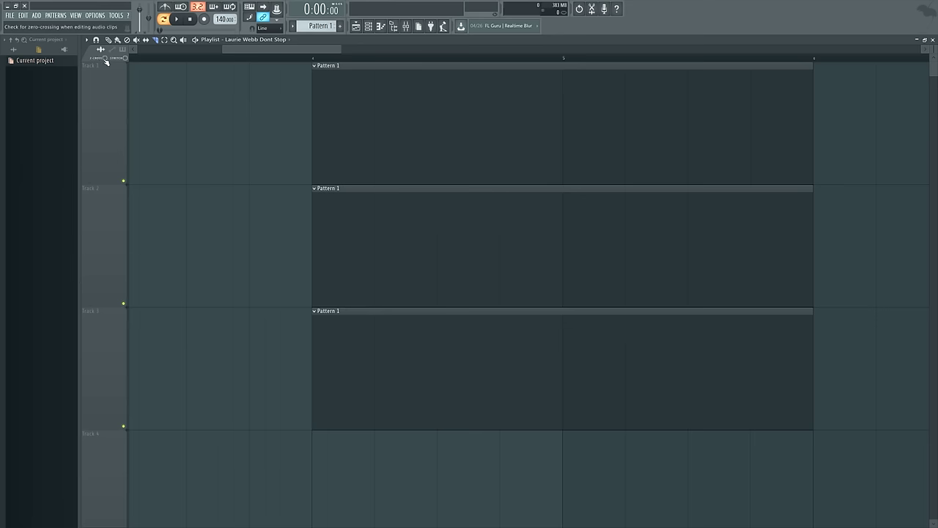
pyautogui.click(15, 50)
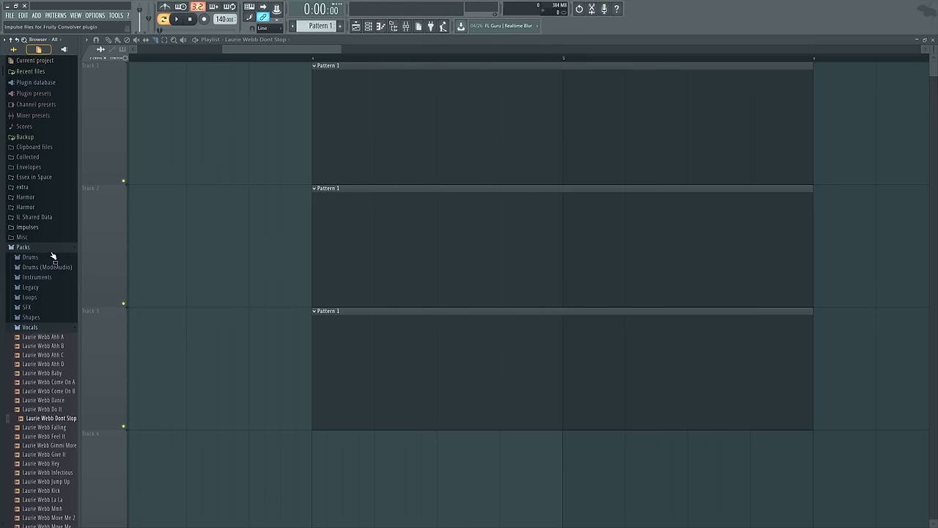
pyautogui.moveTo(49, 418); pyautogui.dragTo(164, 303)
pyautogui.hscroll(-5, 316, 327)
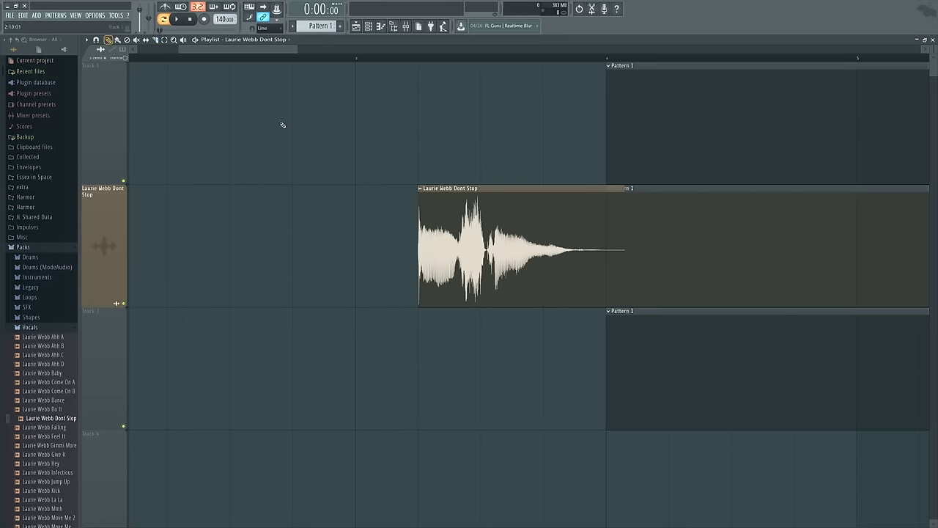
pyautogui.moveTo(461, 194); pyautogui.dragTo(261, 202)
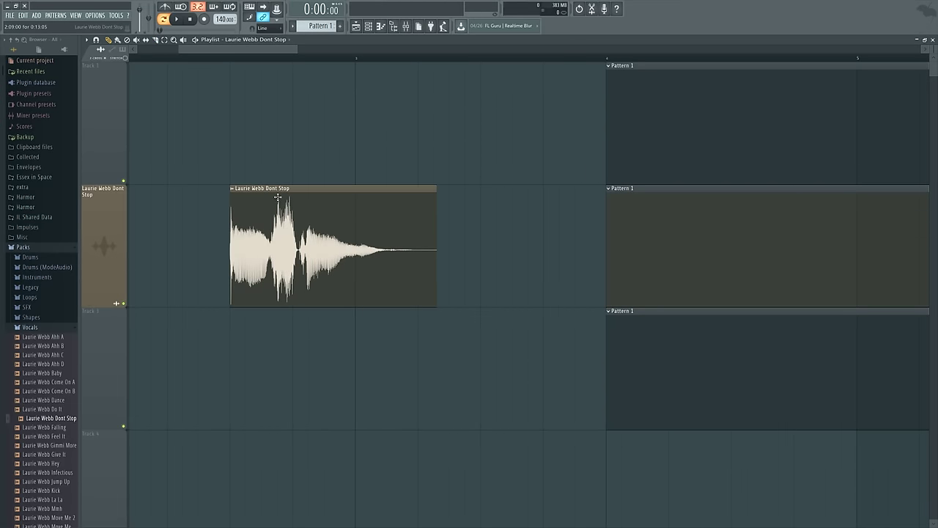
# Try slicing the vocal clip at three different points, undoing each cut.
pyautogui.scroll(4, 258, 220)
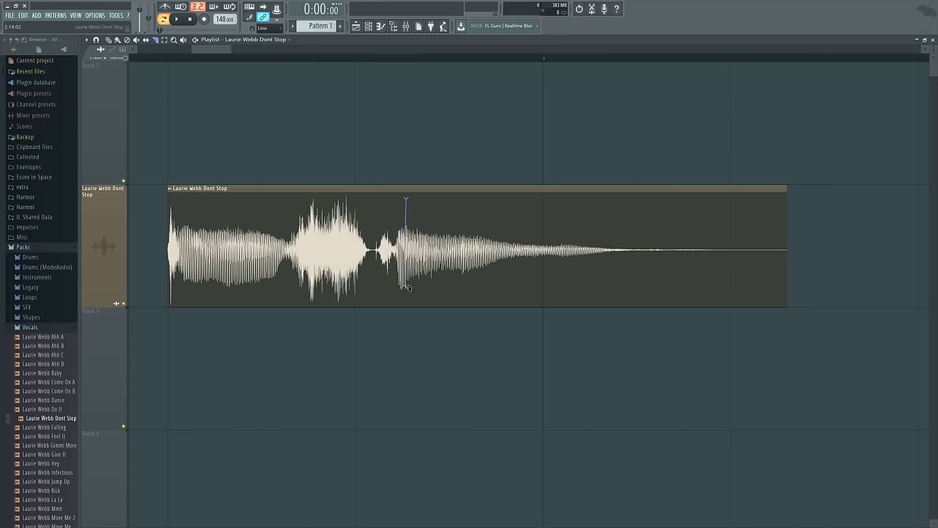
pyautogui.moveTo(405, 201)
pyautogui.mouseDown()
pyautogui.moveTo(417, 125)
pyautogui.moveTo(404, 308)
pyautogui.mouseUp()
pyautogui.hotkey('ctrl', 'z')
pyautogui.moveTo(339, 214); pyautogui.dragTo(381, 308)
pyautogui.hotkey('ctrl', 'z')
pyautogui.moveTo(559, 197); pyautogui.dragTo(494, 311)
pyautogui.hotkey('ctrl', 'z')
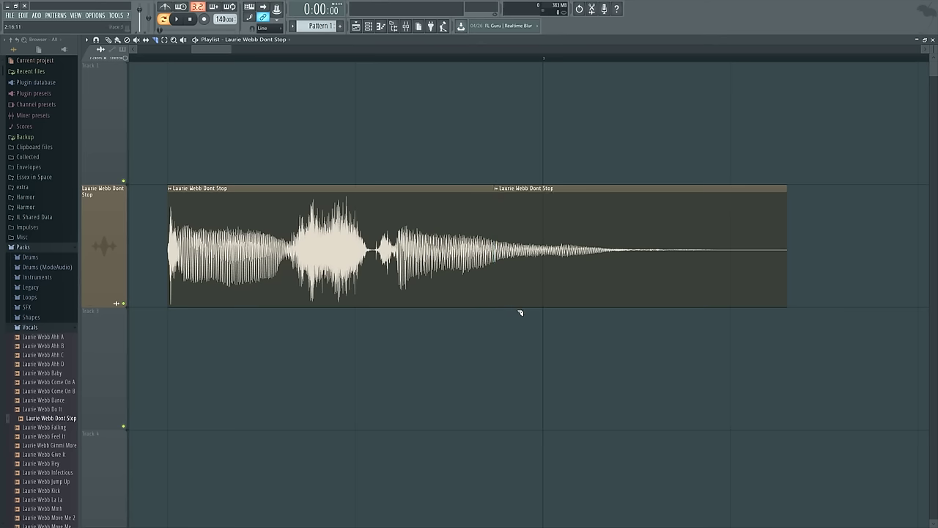
pyautogui.click(95, 15)
pyautogui.click(117, 48)
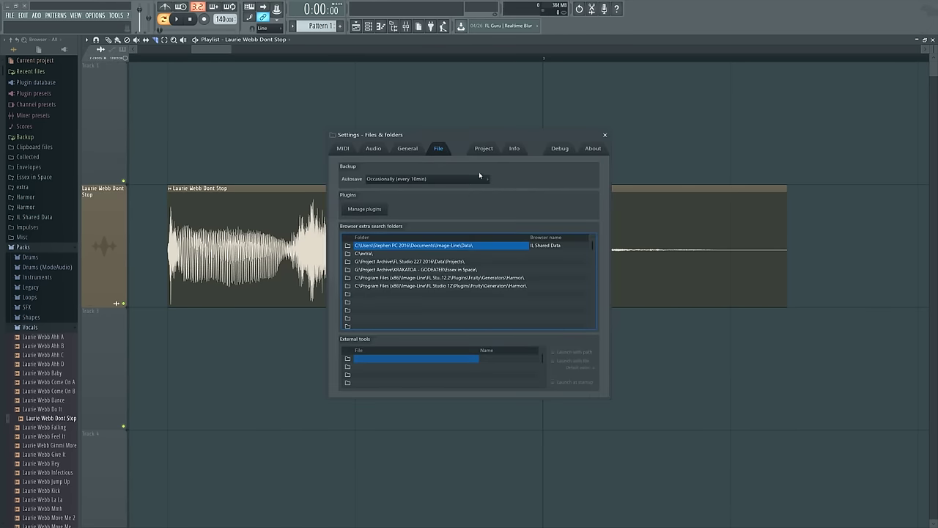
pyautogui.click(484, 148)
pyautogui.click(509, 207)
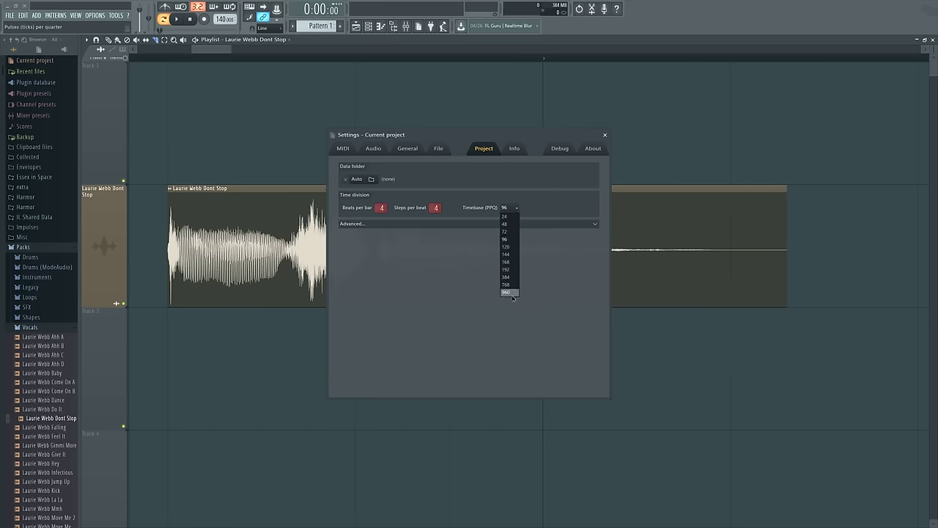
pyautogui.click(510, 293)
pyautogui.click(605, 135)
pyautogui.click(563, 293)
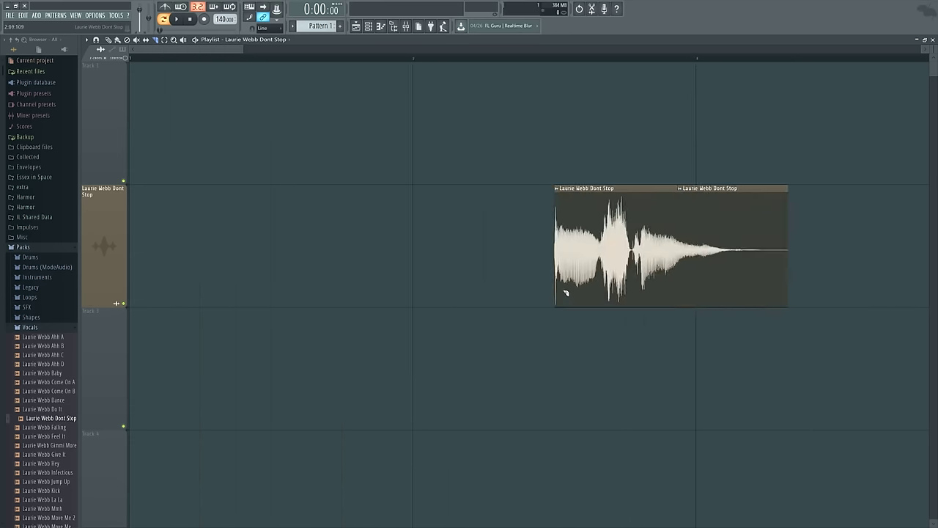
pyautogui.hscroll(3, 498, 286)
pyautogui.scroll(6, 430, 279)
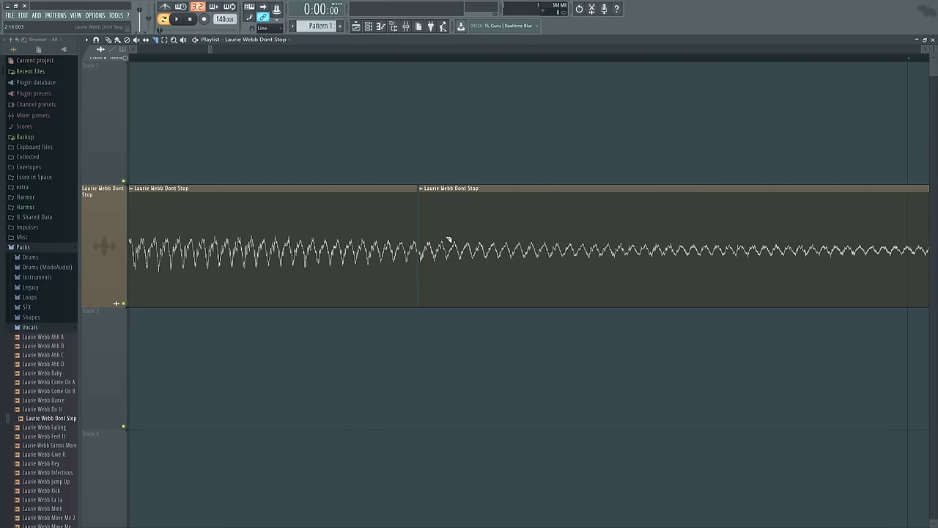
# Mark a cut across the vocal clip, then slice its first piece near the start.
pyautogui.moveTo(441, 254); pyautogui.dragTo(442, 254)
pyautogui.click(349, 258)
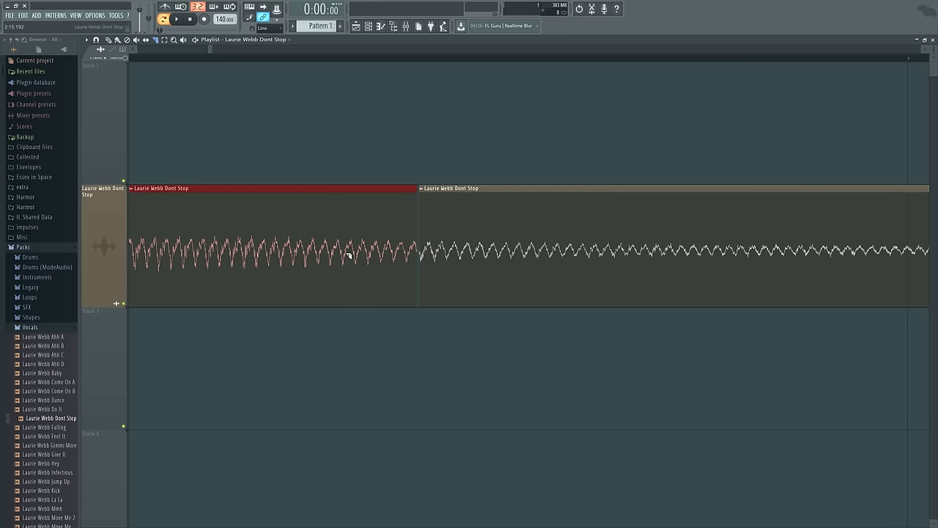
pyautogui.click(345, 281)
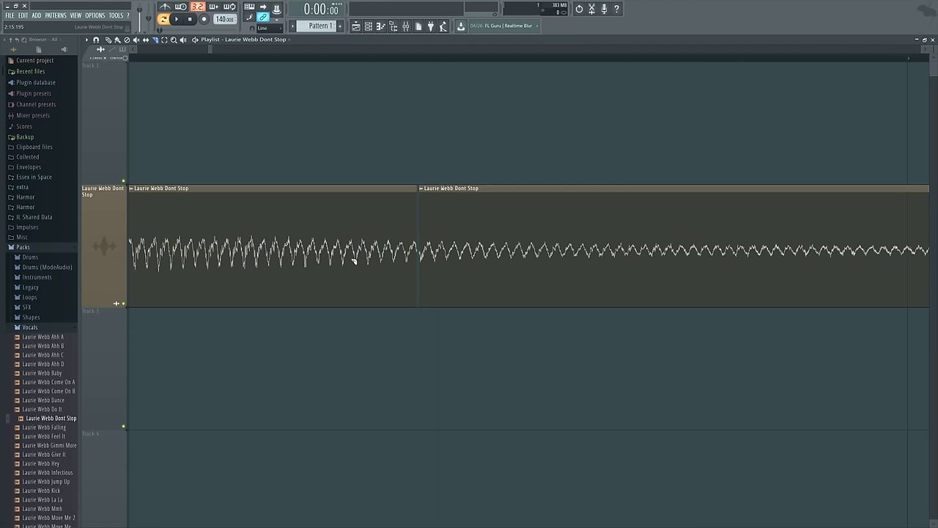
pyautogui.moveTo(349, 267); pyautogui.dragTo(355, 271)
# Delete the vocal pieces after the new cut and set the song position to 0:03:28.
pyautogui.rightClick(456, 256)
pyautogui.click(285, 58)
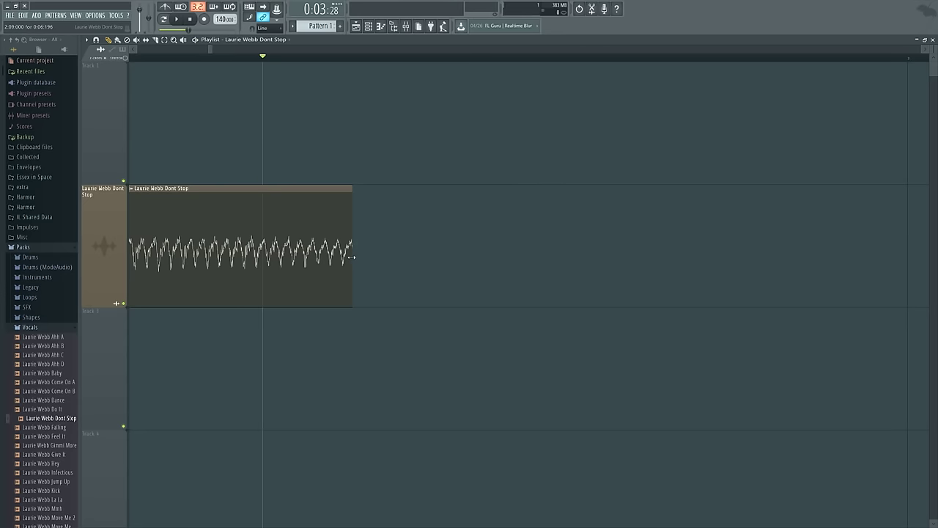
pyautogui.scroll(2, 367, 294)
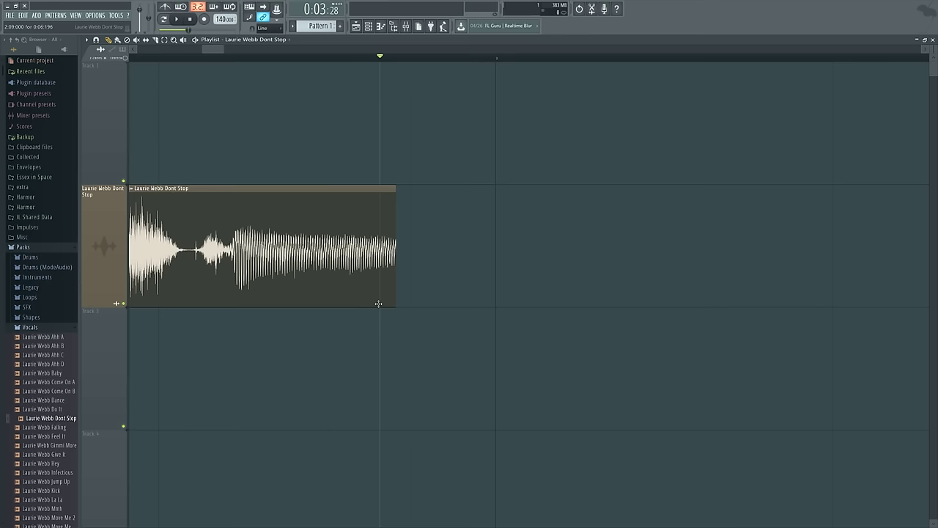
pyautogui.scroll(-3, 379, 304)
pyautogui.scroll(-2, 378, 303)
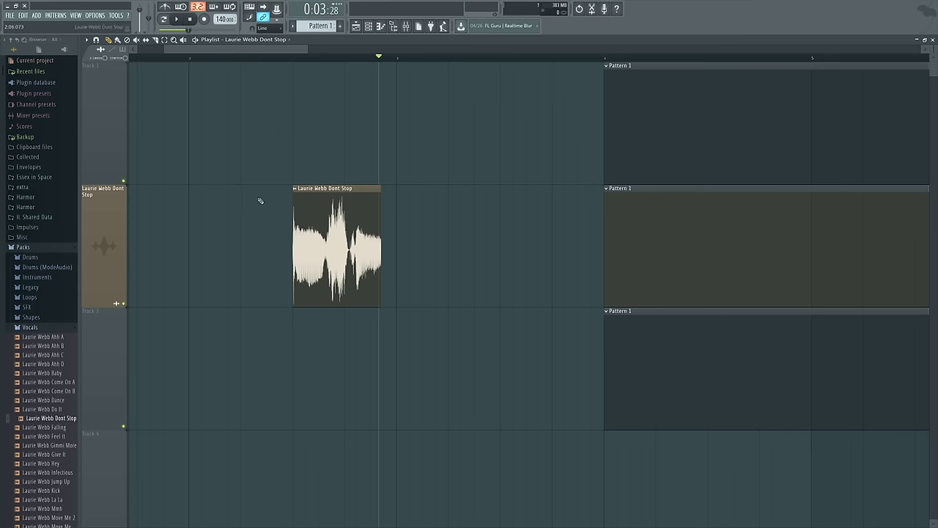
pyautogui.moveTo(272, 233); pyautogui.dragTo(352, 252)
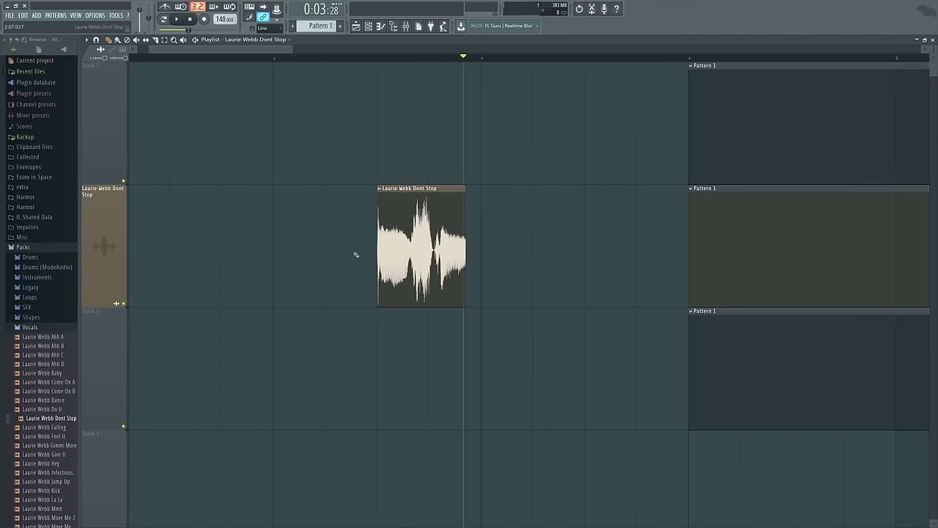
# Collapse the Packs folder in the browser and return focus to the playlist.
pyautogui.click(22, 247)
pyautogui.scroll(-2, 204, 260)
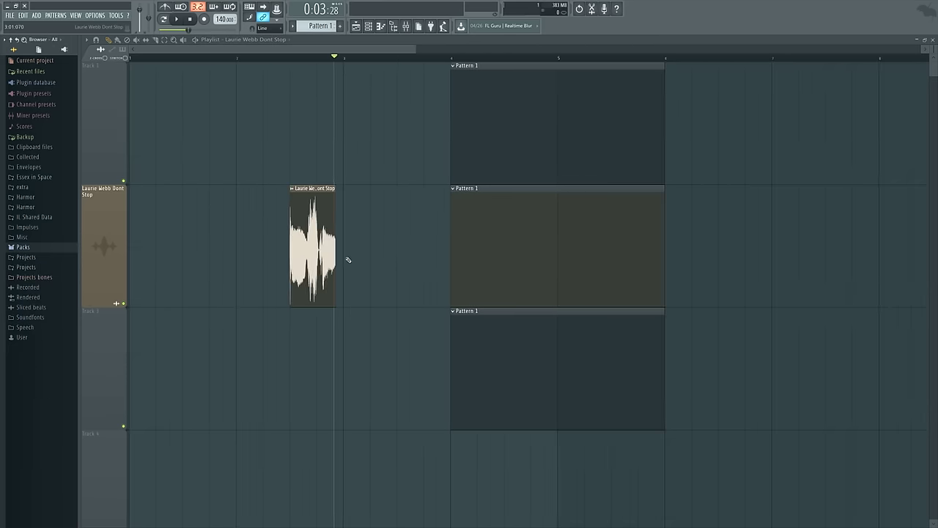
pyautogui.click(408, 260)
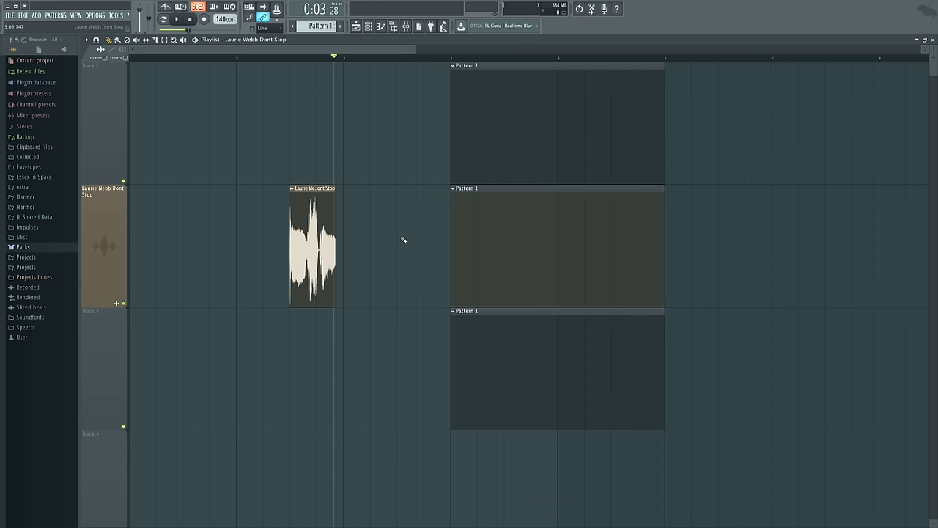